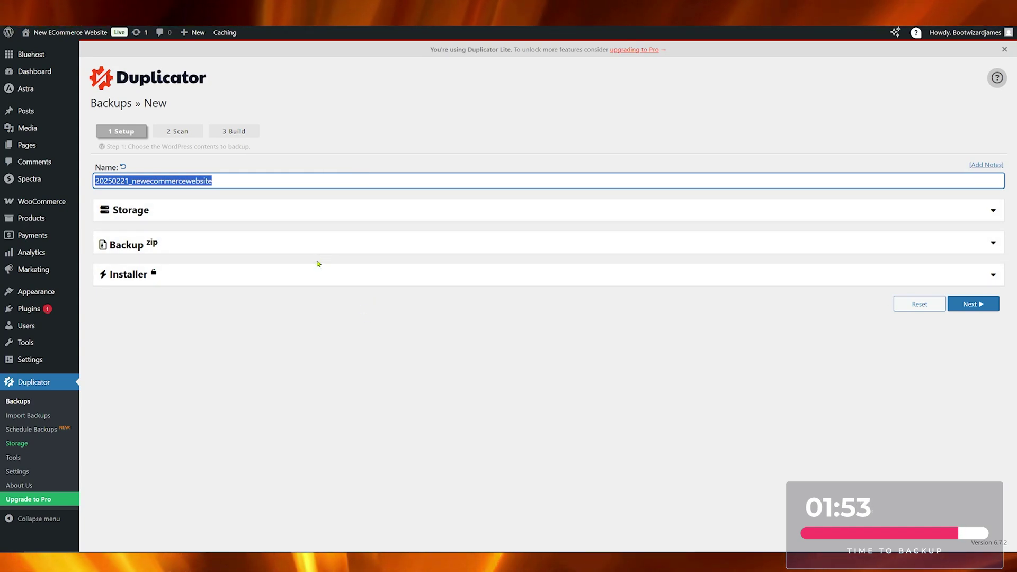
Review the Installer, Backup and Storage sections of the new backup's setup.
click(992, 273)
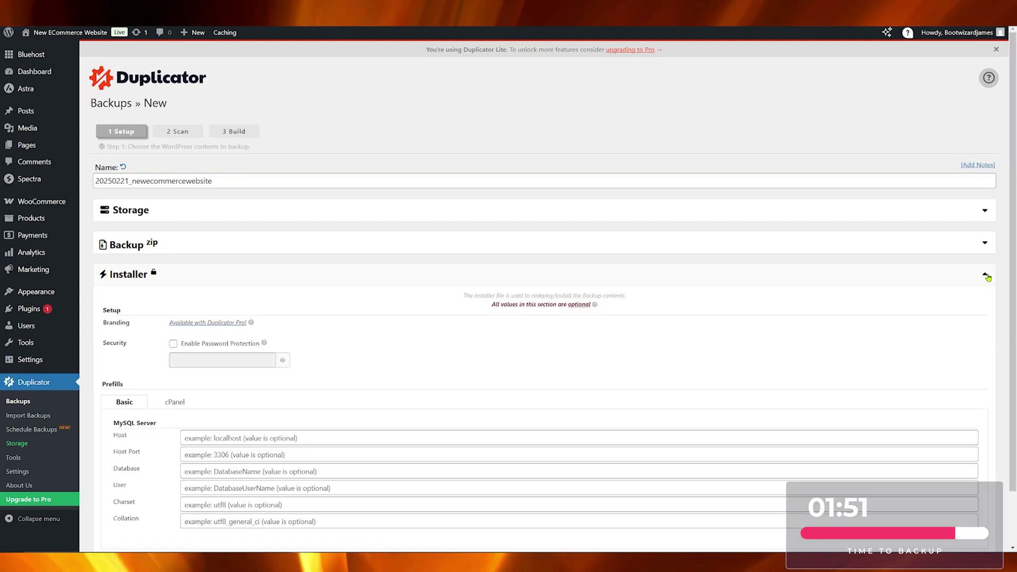
click(987, 276)
click(990, 247)
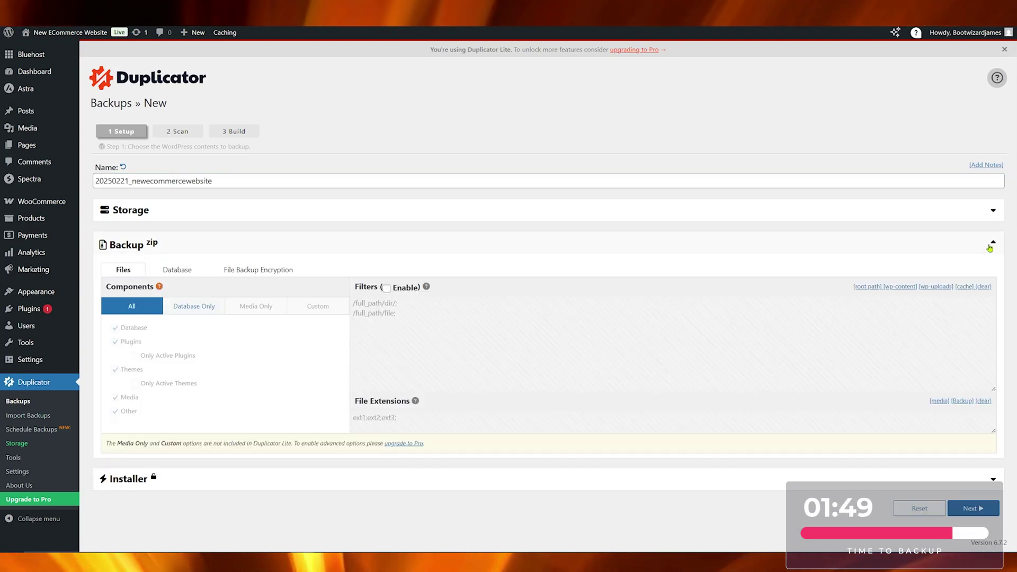
click(989, 246)
click(992, 210)
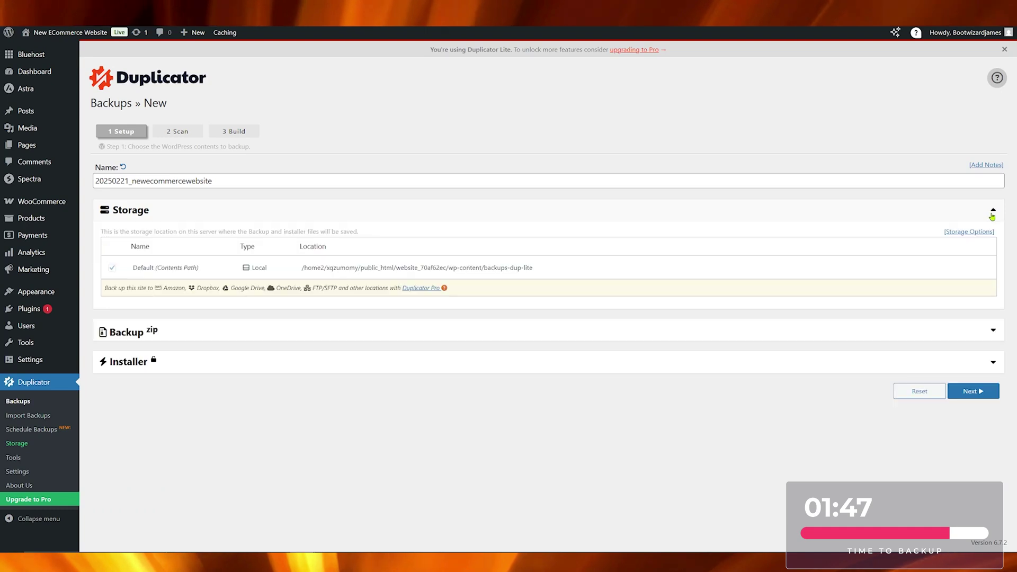
click(993, 210)
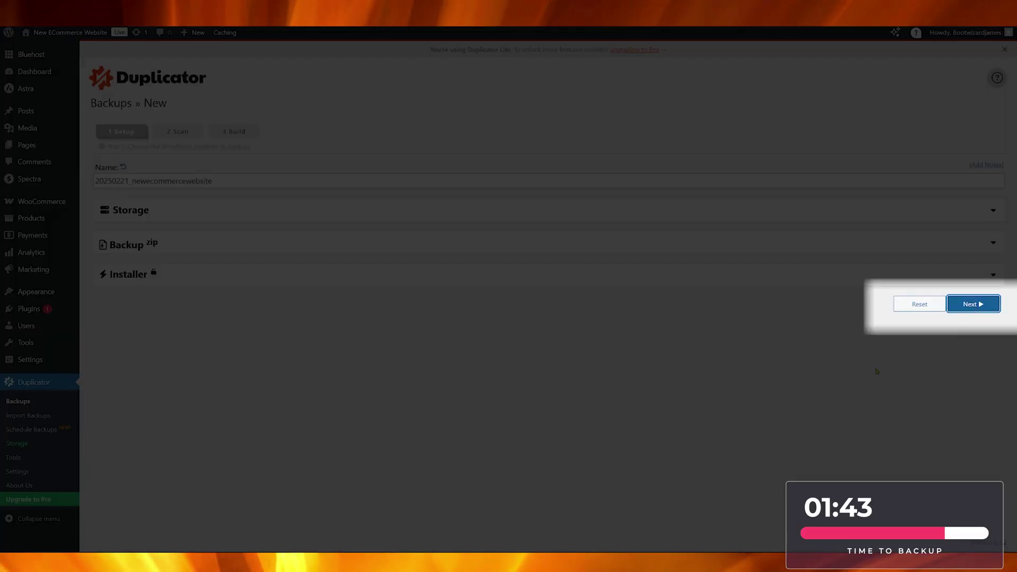
Scan and build the site backup with the default setup, and download both its installer and archive files.
click(975, 304)
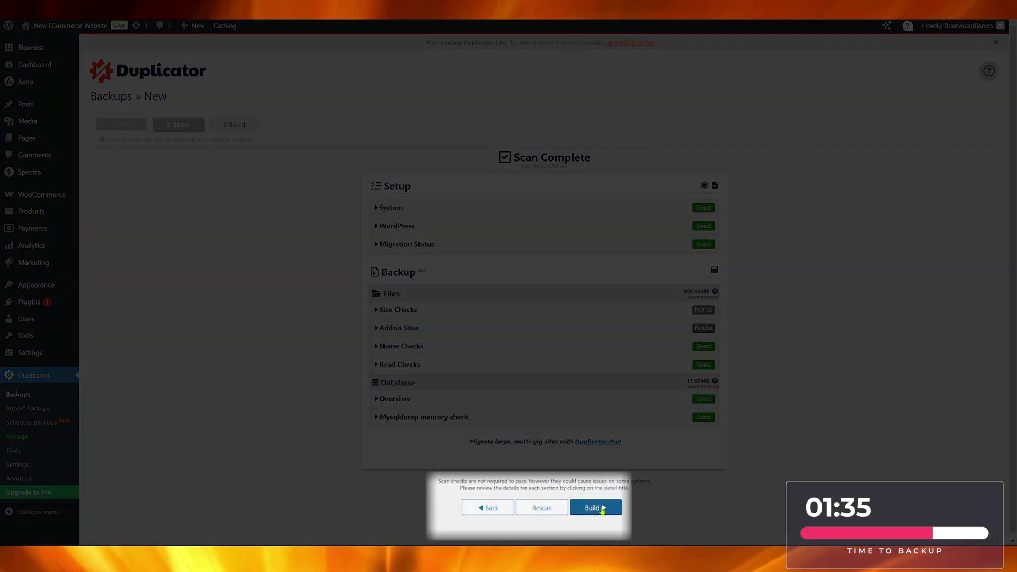
click(603, 510)
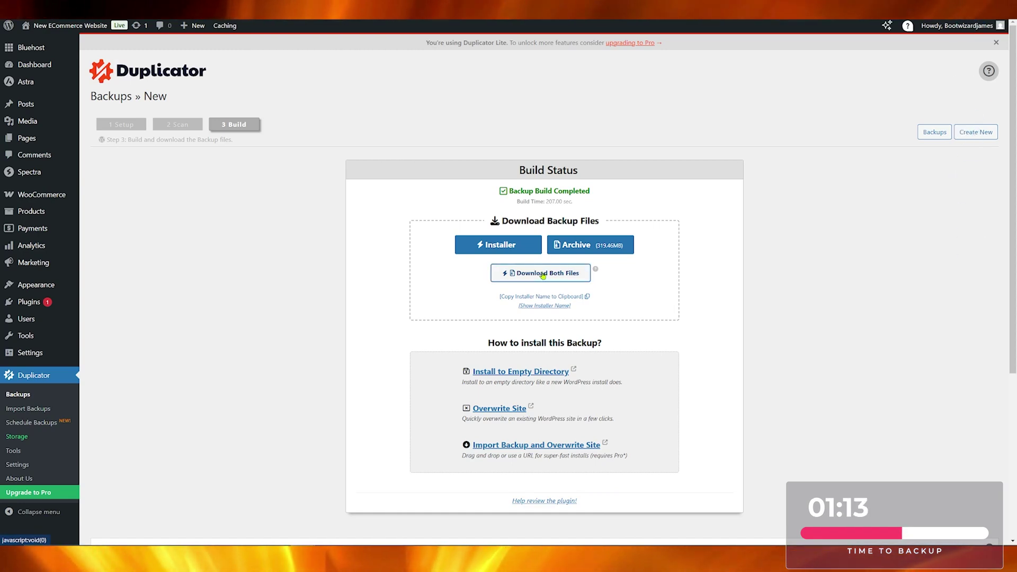
click(543, 274)
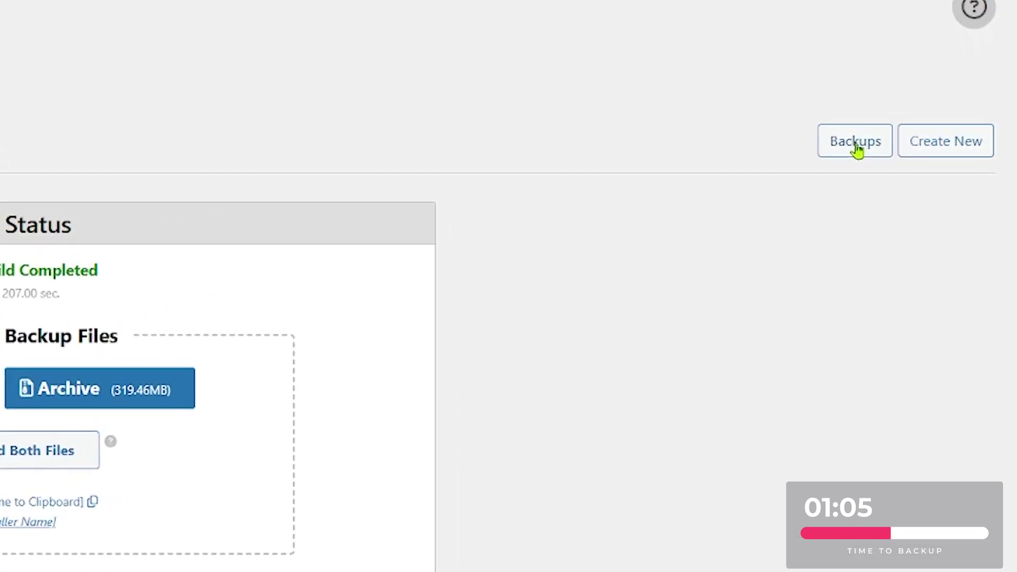
click(855, 144)
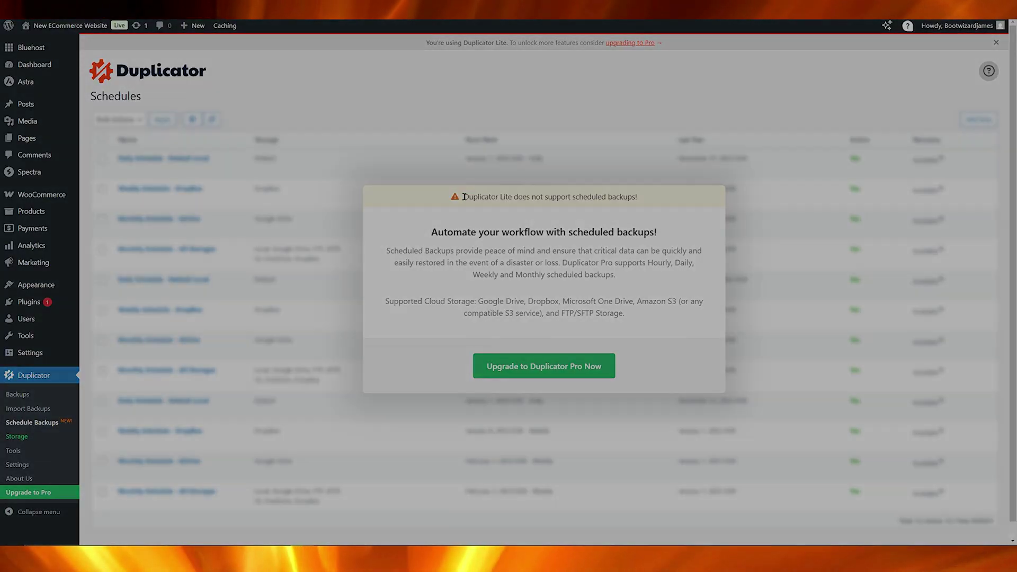
Open the Duplicator Pro upgrade offer from the notice about scheduled backups.
drag(464, 197, 514, 197)
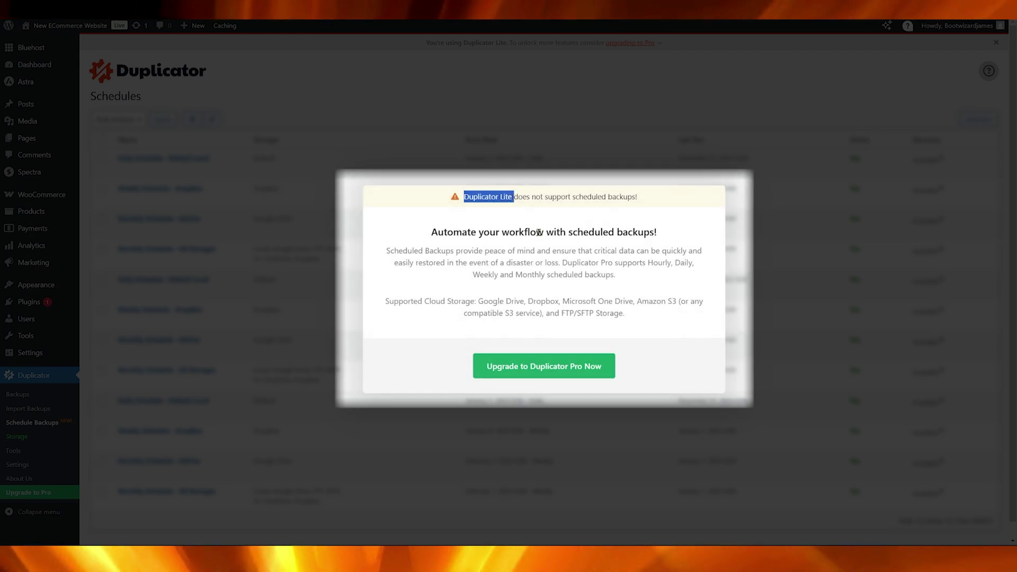
click(557, 367)
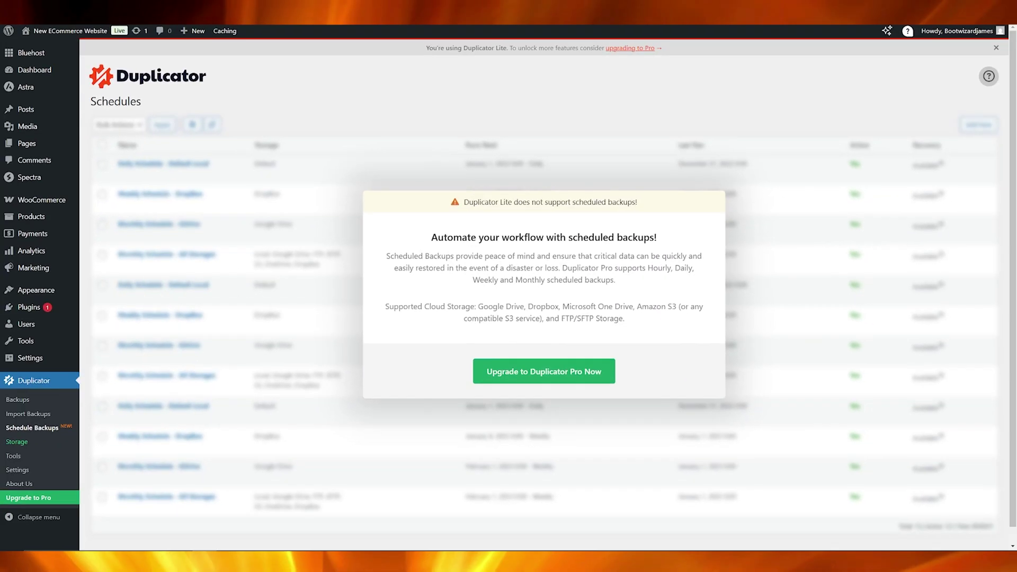
Install the Duplicator Pro plugin from the duplicator-pro-4.5.20.1 (1) zip file in the Duplicator downloads folder and activate it.
mouse_move(39, 310)
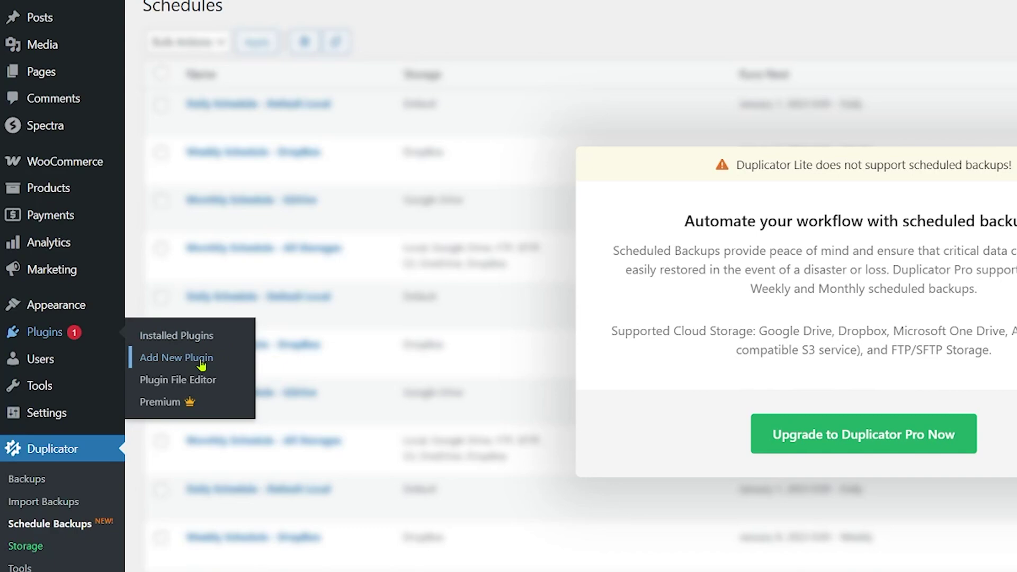
click(202, 365)
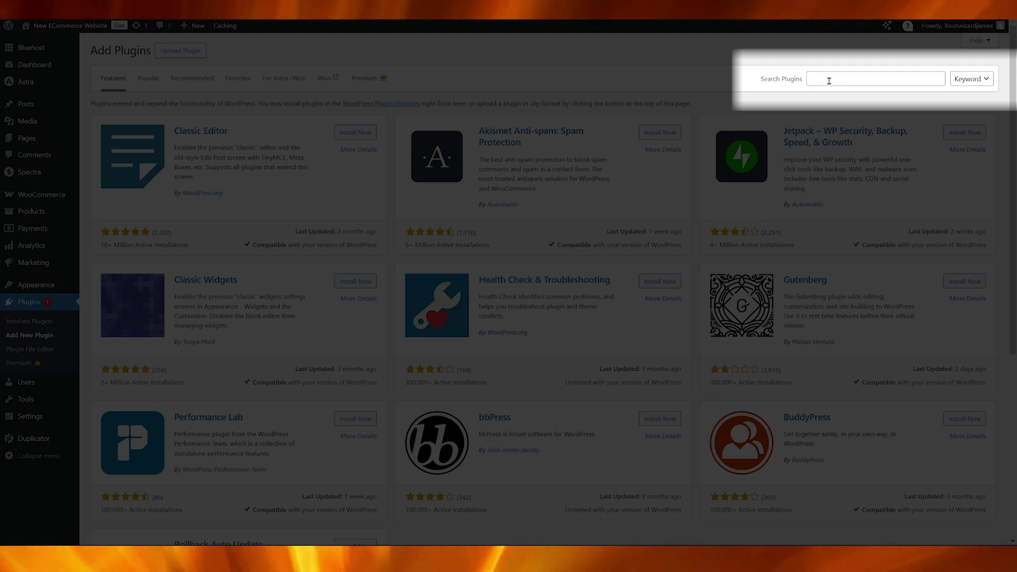
click(180, 52)
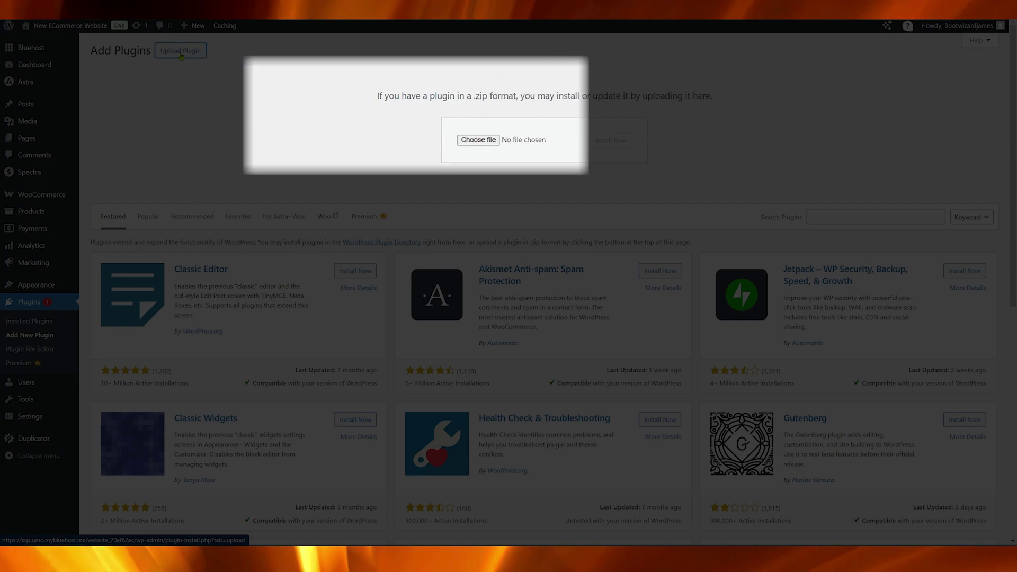
drag(0, 218, 497, 223)
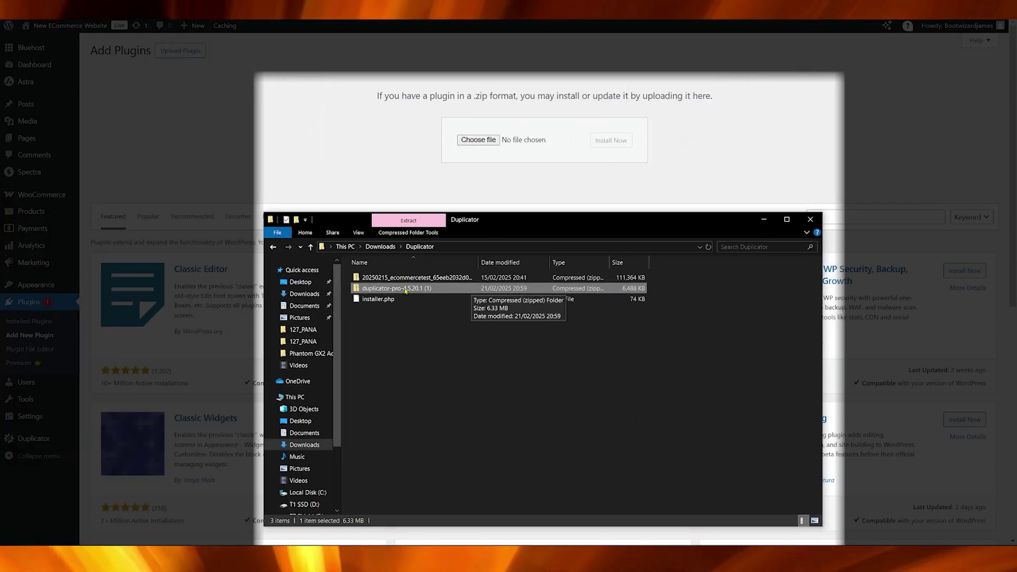
drag(406, 290, 519, 143)
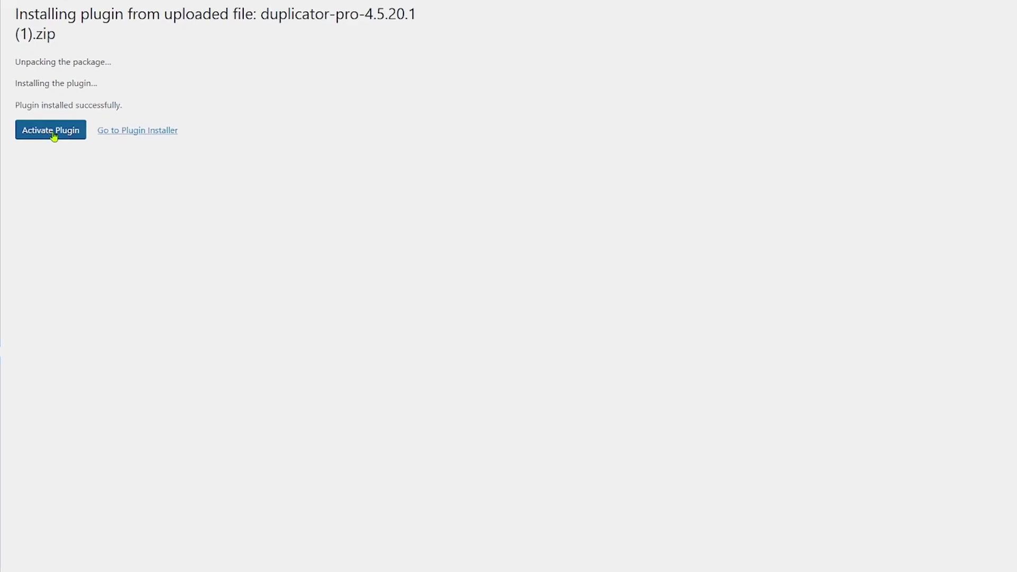
click(53, 137)
Add a new backup schedule named "Daily Backup" that uses the Default backup template.
mouse_move(60, 433)
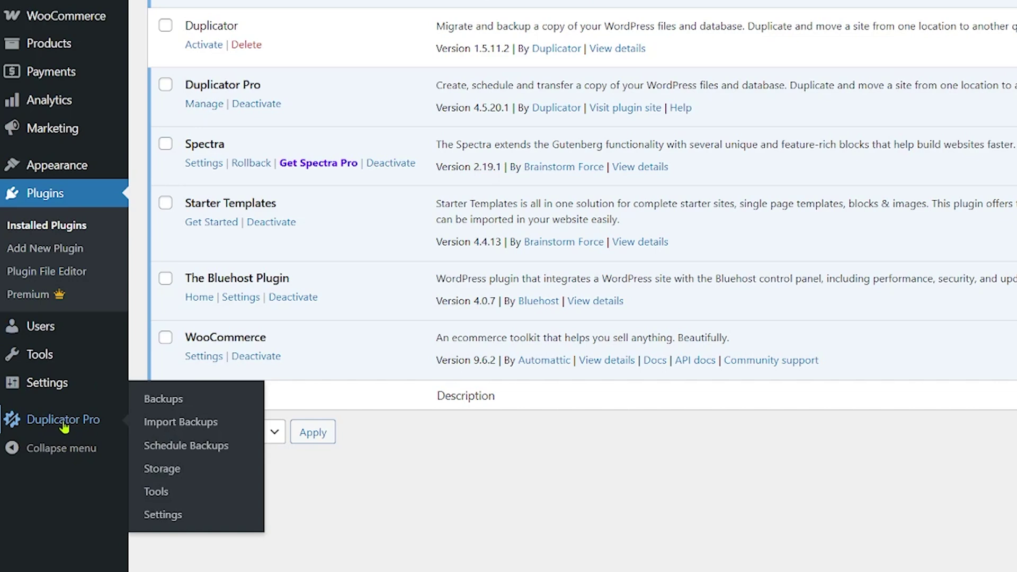
click(207, 449)
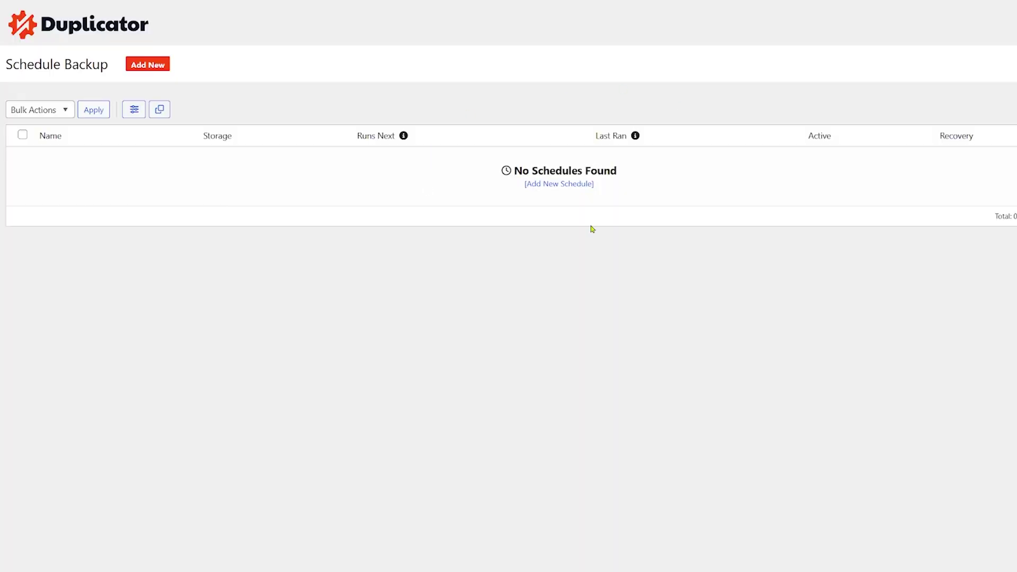
click(145, 65)
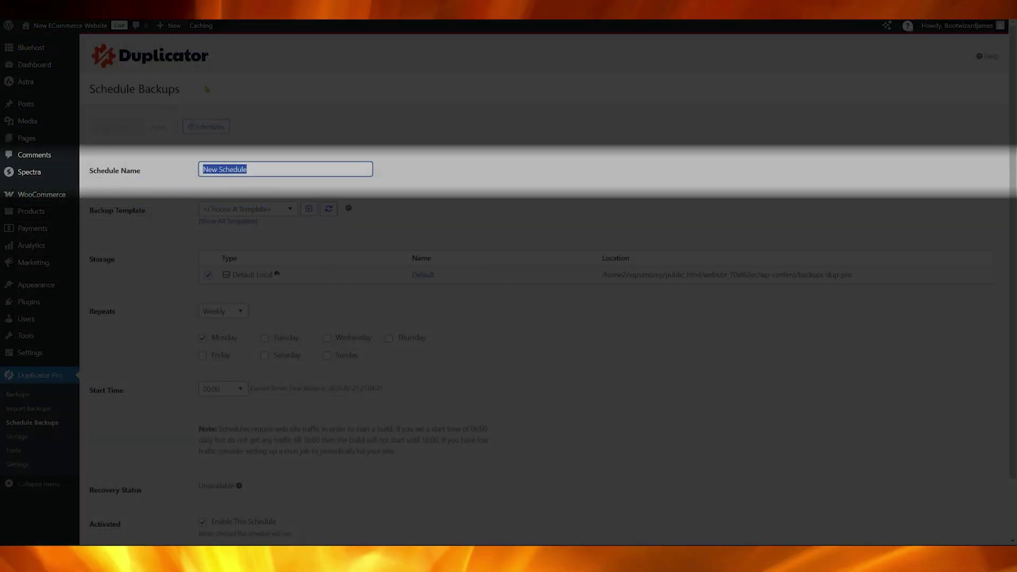
text(Daily Backup)
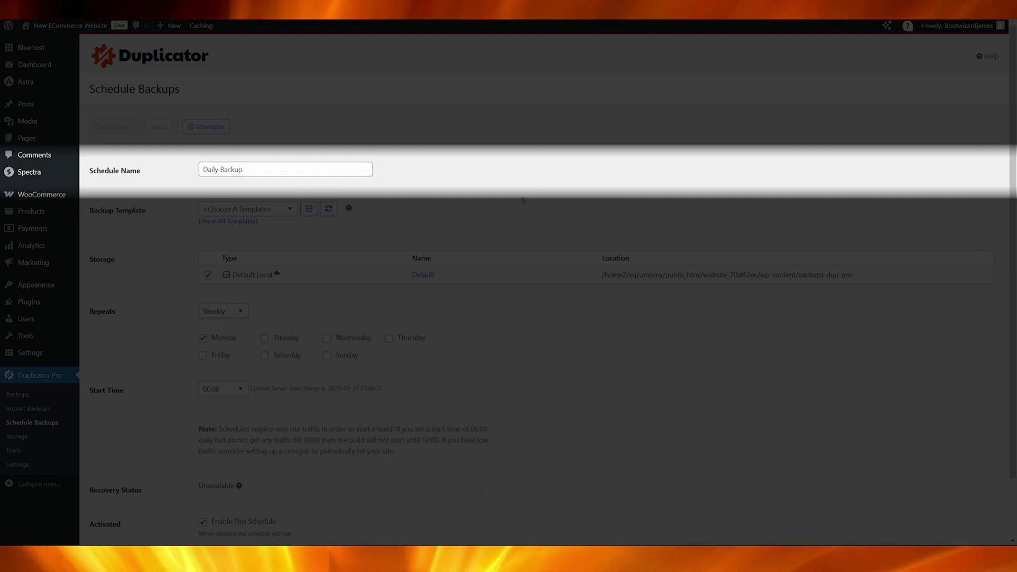
click(290, 211)
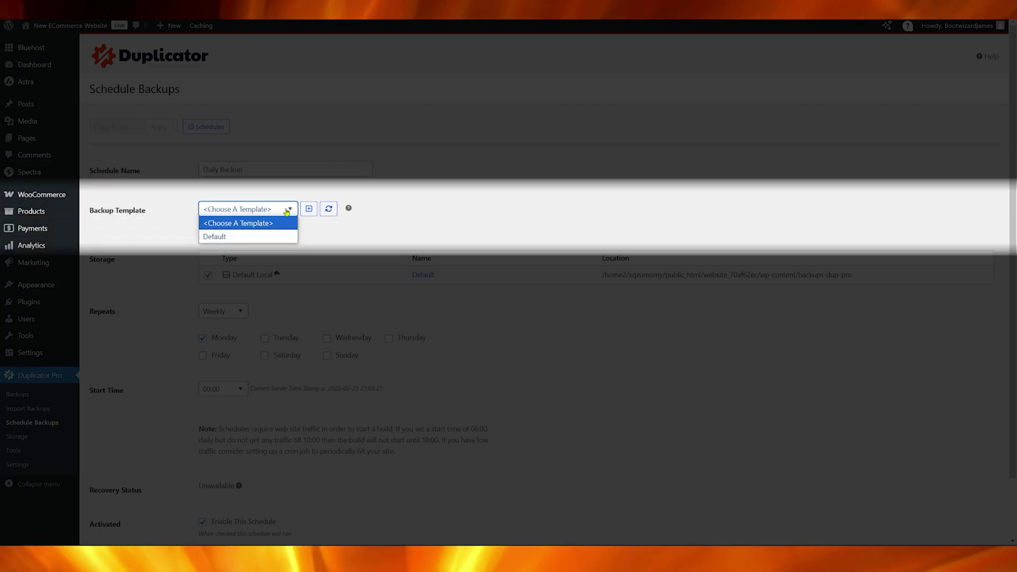
click(260, 238)
Set the schedule to repeat daily with a start time of 22:00, and save it.
scroll(514, 220, down, 1)
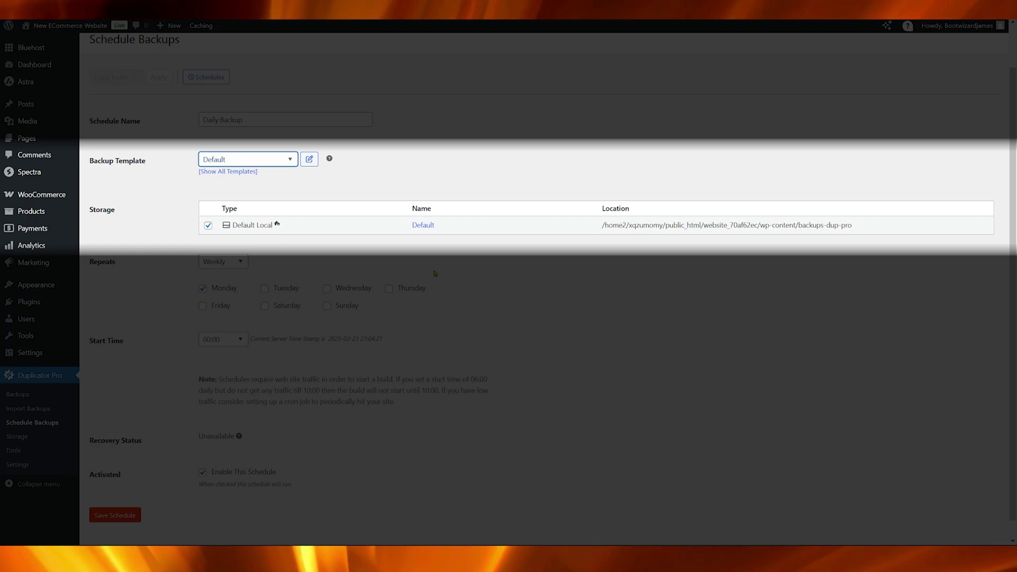
scroll(519, 258, down, 1)
click(231, 245)
click(223, 270)
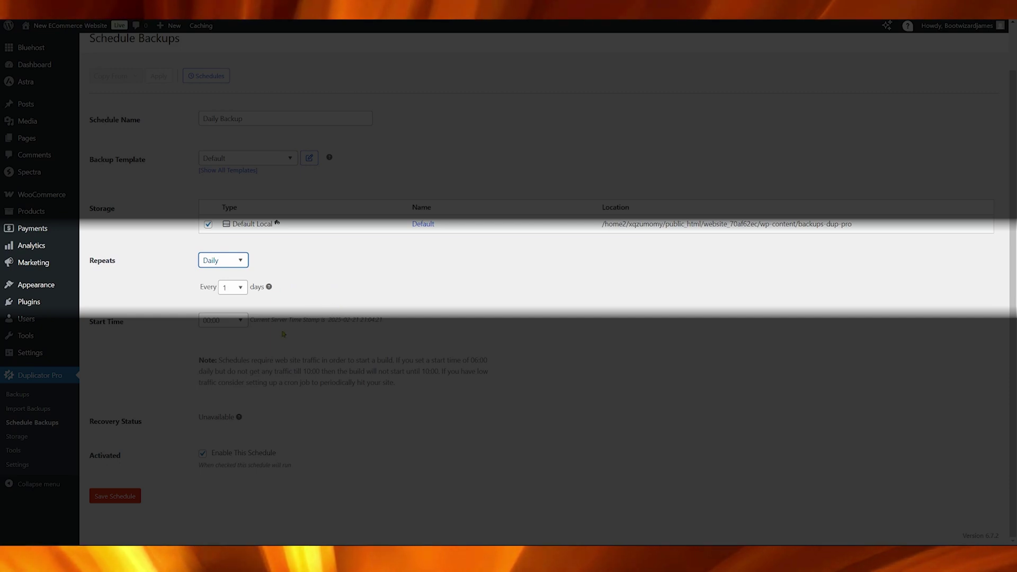
click(233, 323)
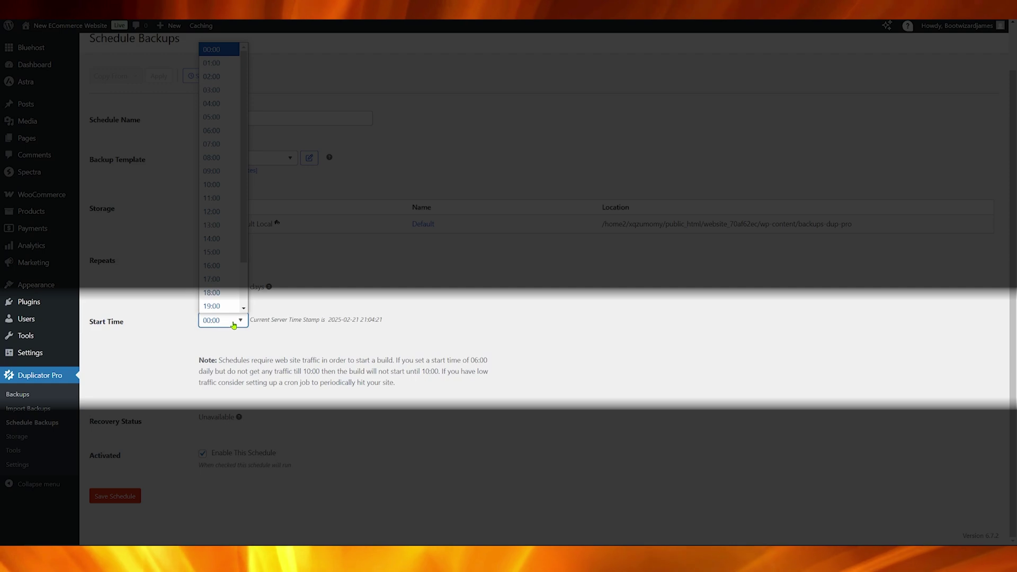
click(217, 171)
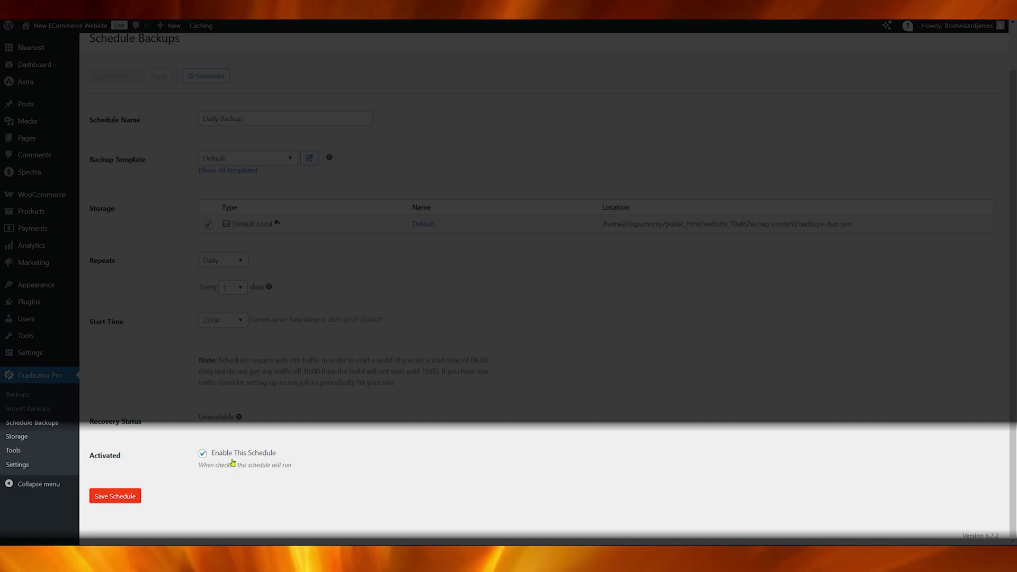
click(133, 497)
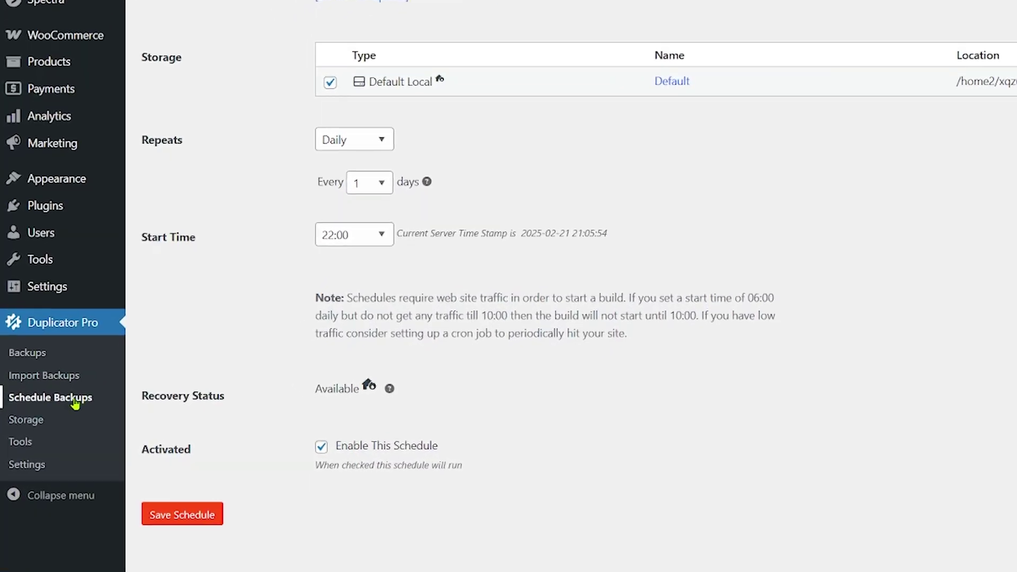
click(75, 401)
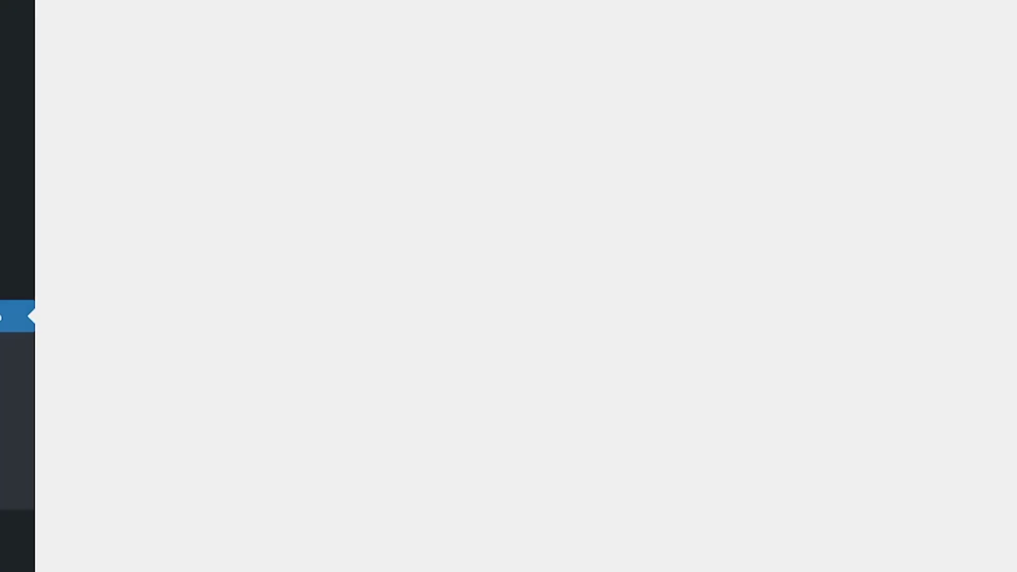
Open the Disaster Recovery options for the 20250221_newecommercewebsite backup.
click(43, 313)
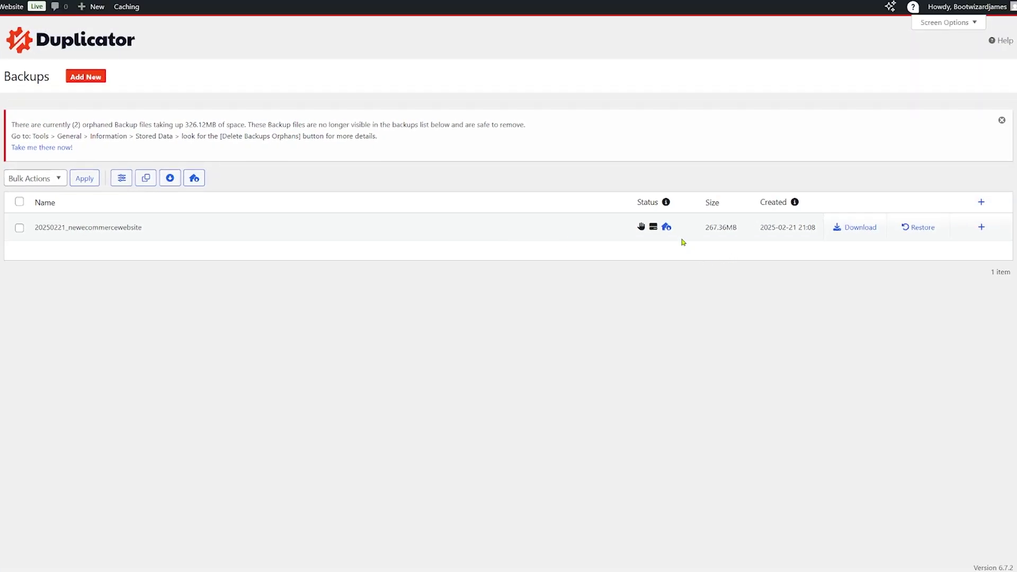
mouse_move(667, 232)
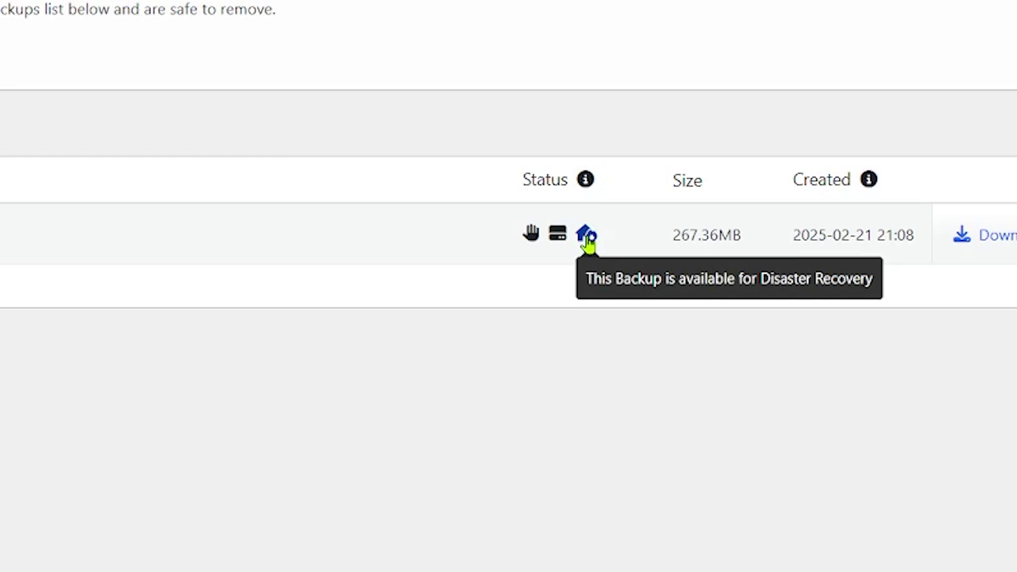
click(587, 237)
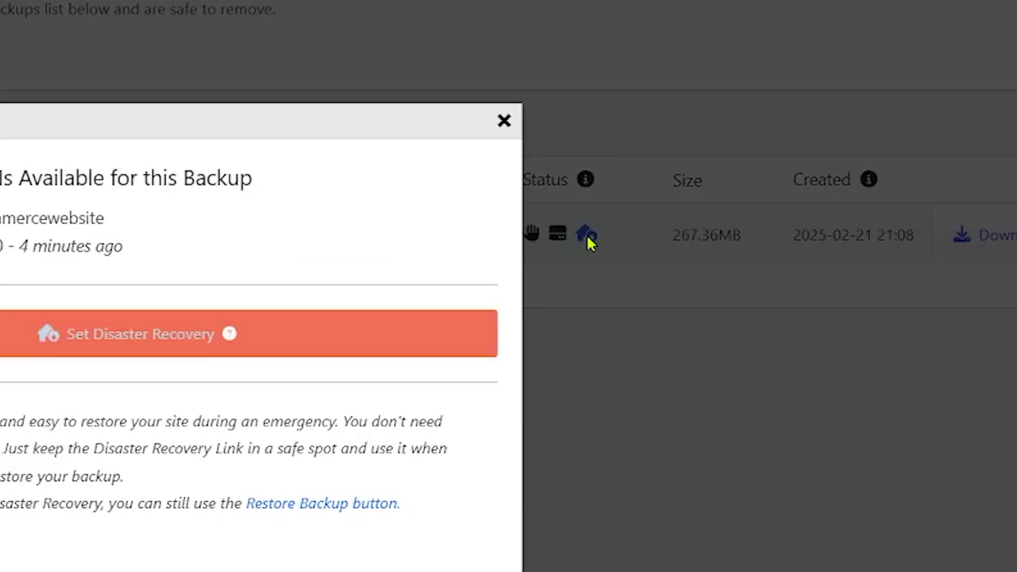